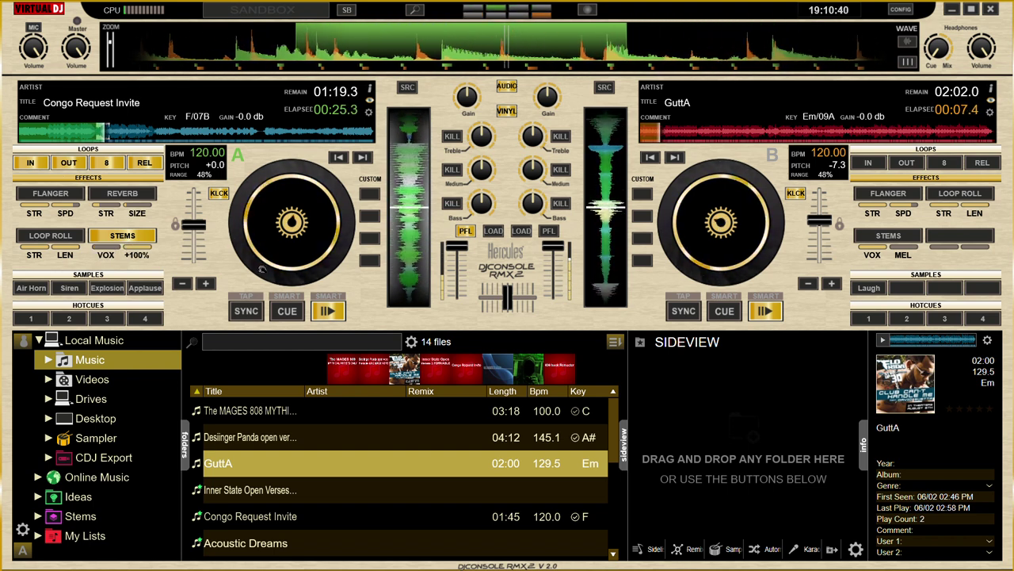
# - Sync GuttA on deck B with Congo Request Invite on deck A and turn on deck B's Stems effect
pyautogui.click(686, 313)
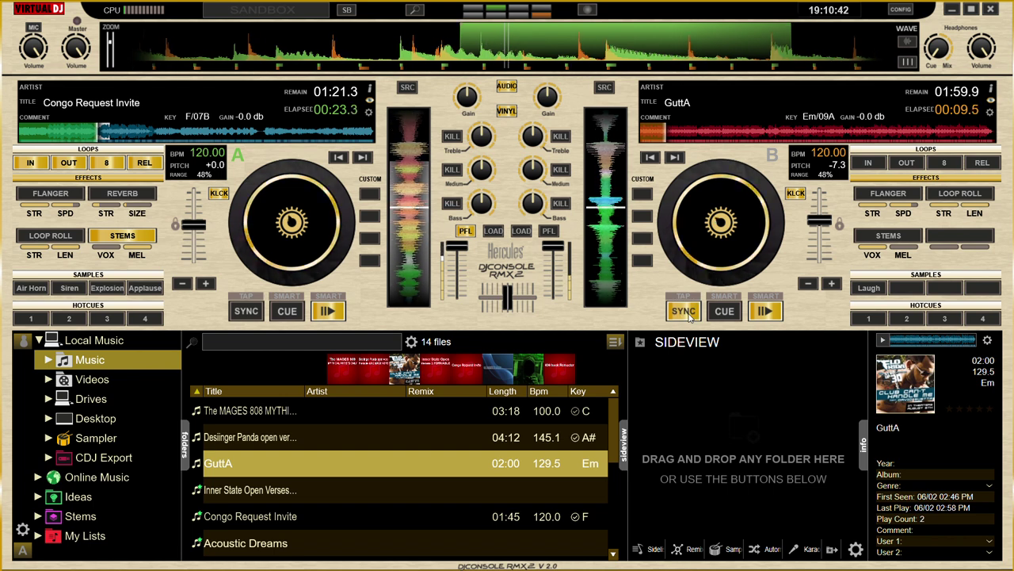
pyautogui.click(682, 311)
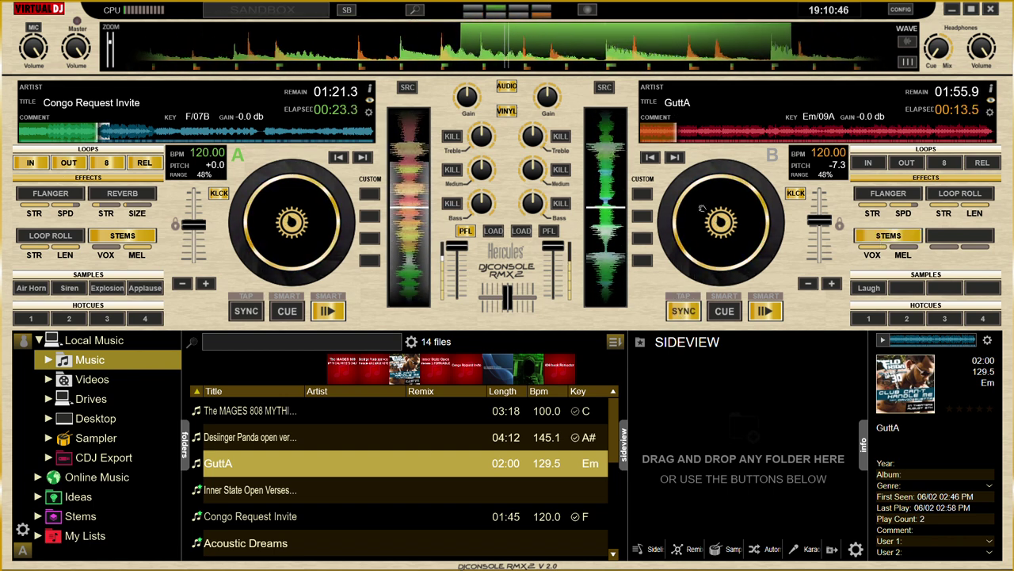
pyautogui.click(688, 228)
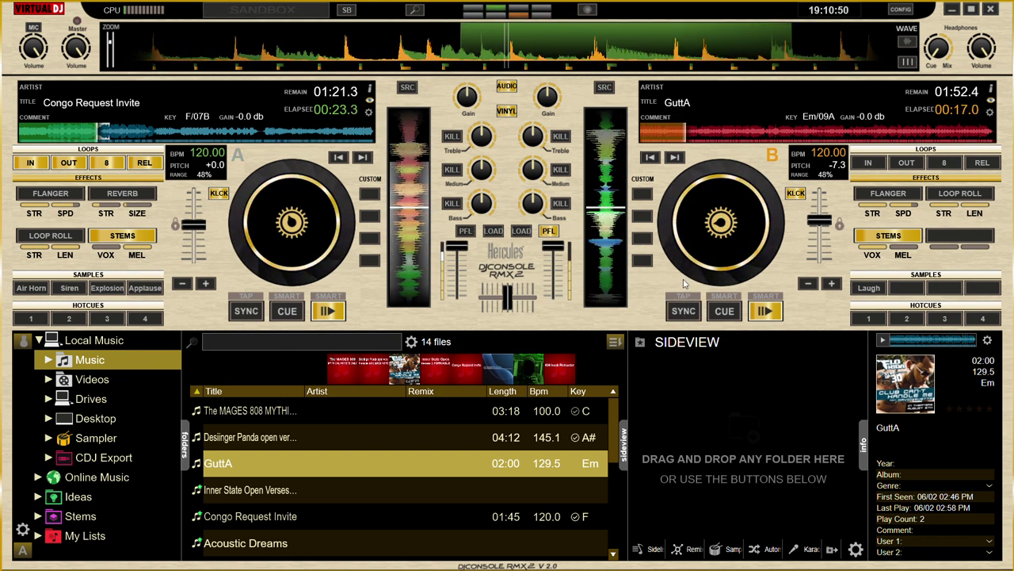
# - Apply the Loop Roll effect to GuttA on deck B, resync the deck, and switch the effect off
pyautogui.click(928, 197)
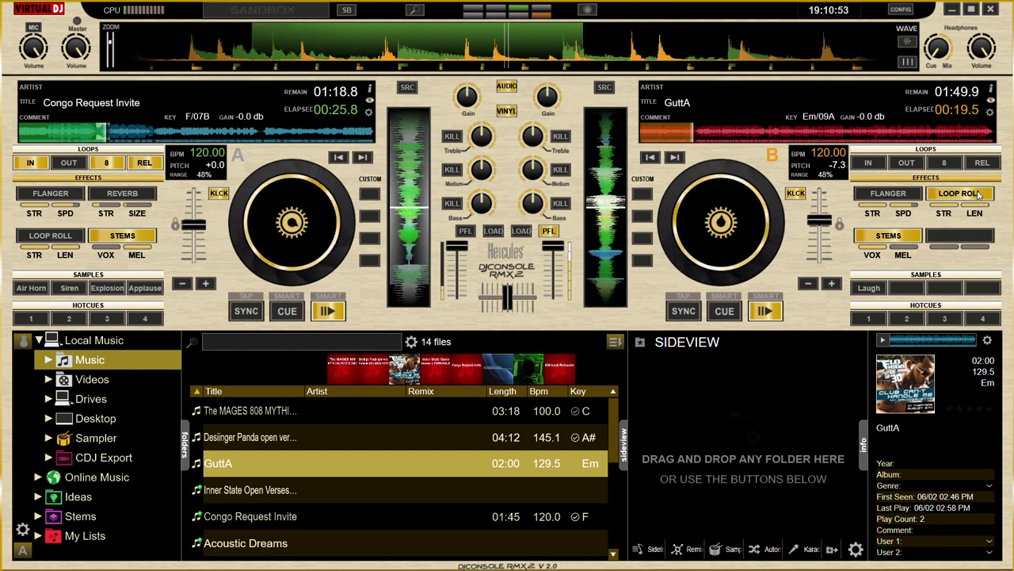
pyautogui.click(682, 312)
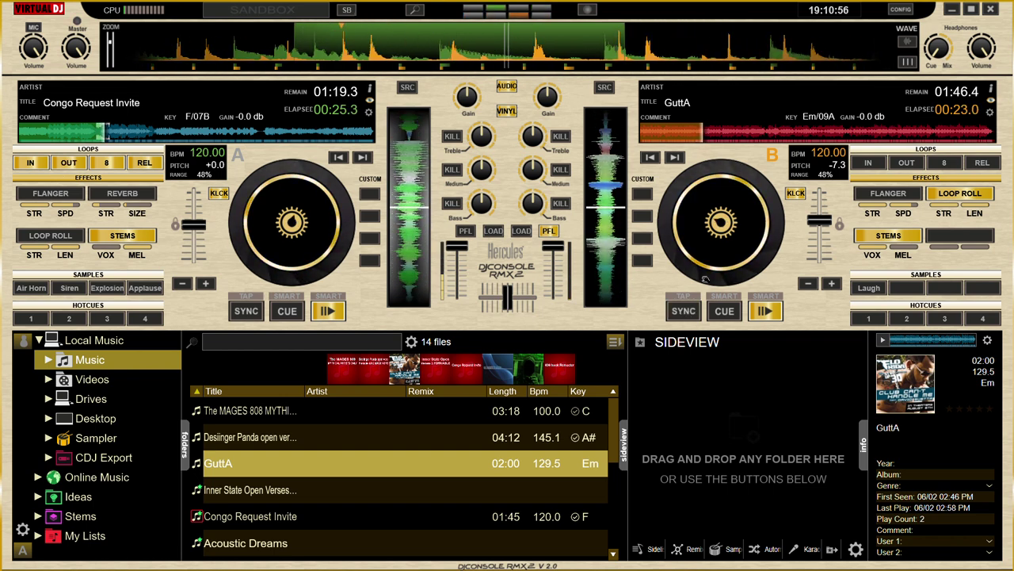
pyautogui.click(686, 316)
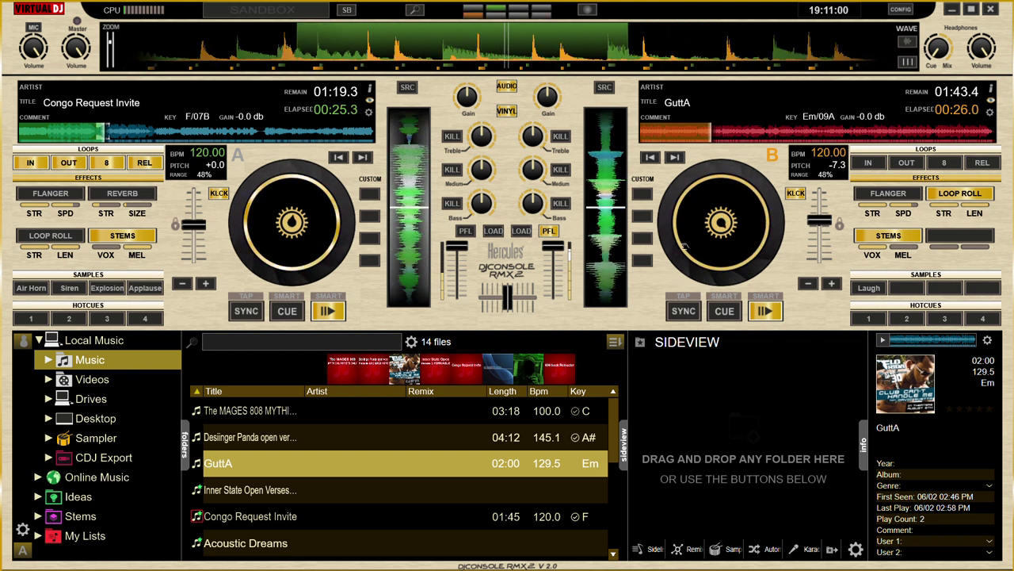
pyautogui.click(946, 194)
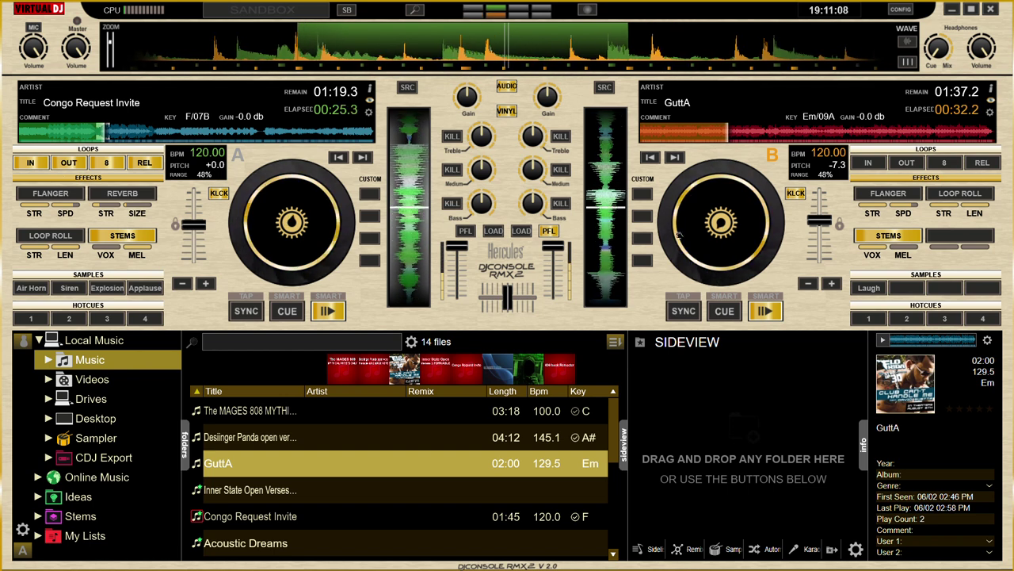
# - Crossfade fully to deck B and bring the crossfader back to the centre
pyautogui.moveTo(513, 298)
pyautogui.mouseDown()
pyautogui.moveTo(464, 315)
pyautogui.moveTo(531, 298)
pyautogui.mouseUp()
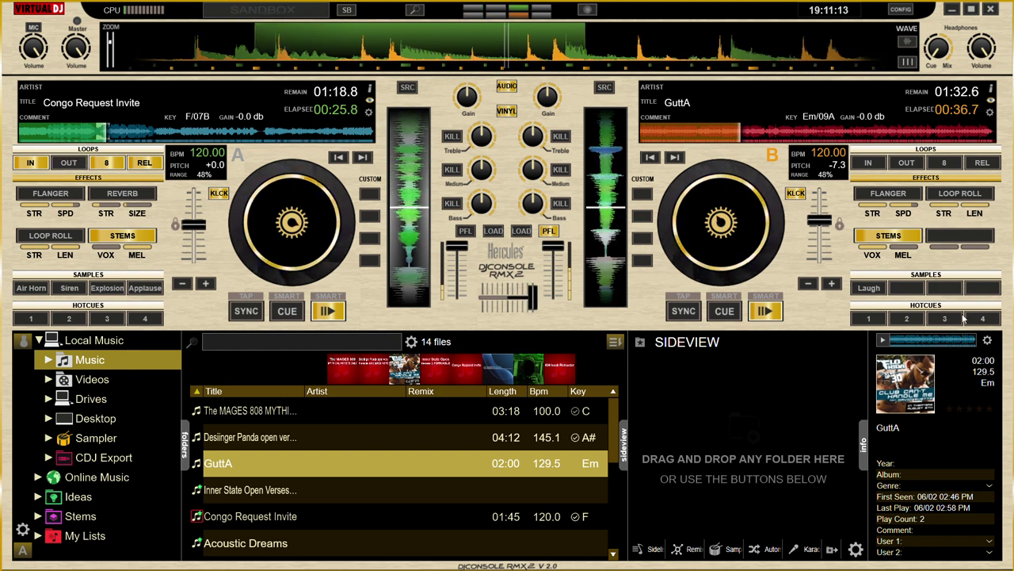
pyautogui.click(510, 302)
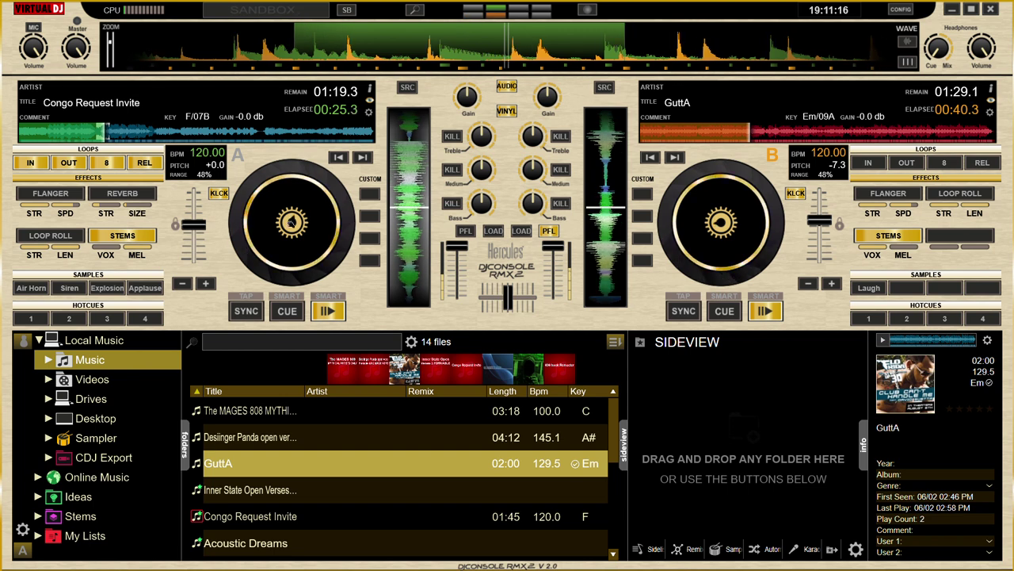
# - Turn on Flanger for deck B and start an 8-beat loop there, accepting the loop-back direction
pyautogui.click(904, 196)
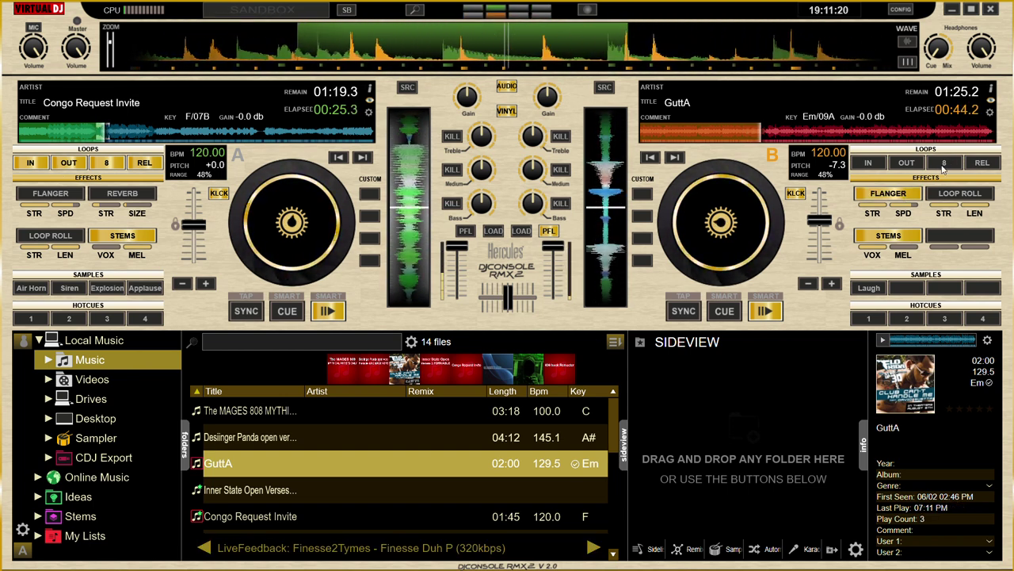
pyautogui.click(927, 165)
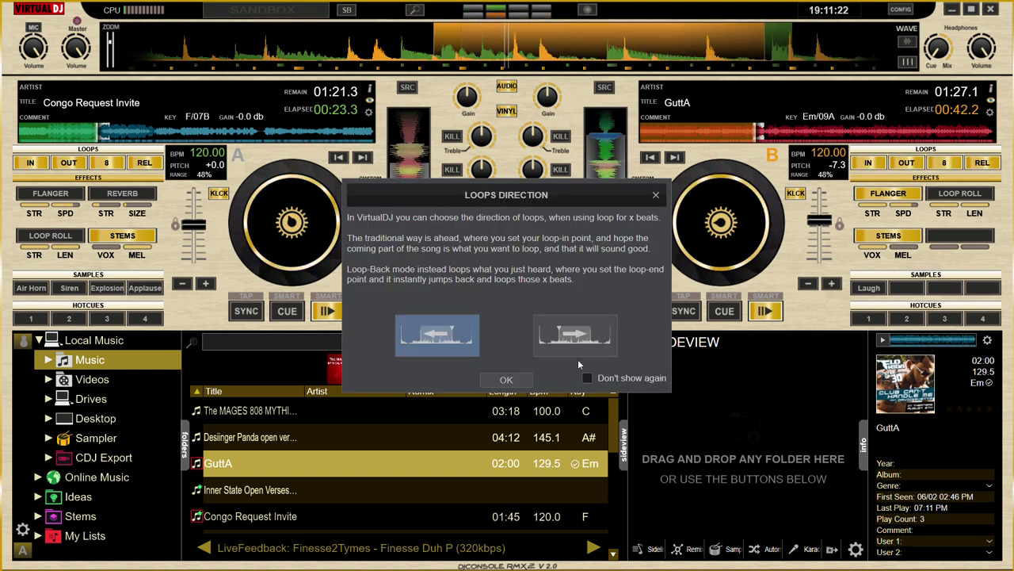
pyautogui.click(511, 382)
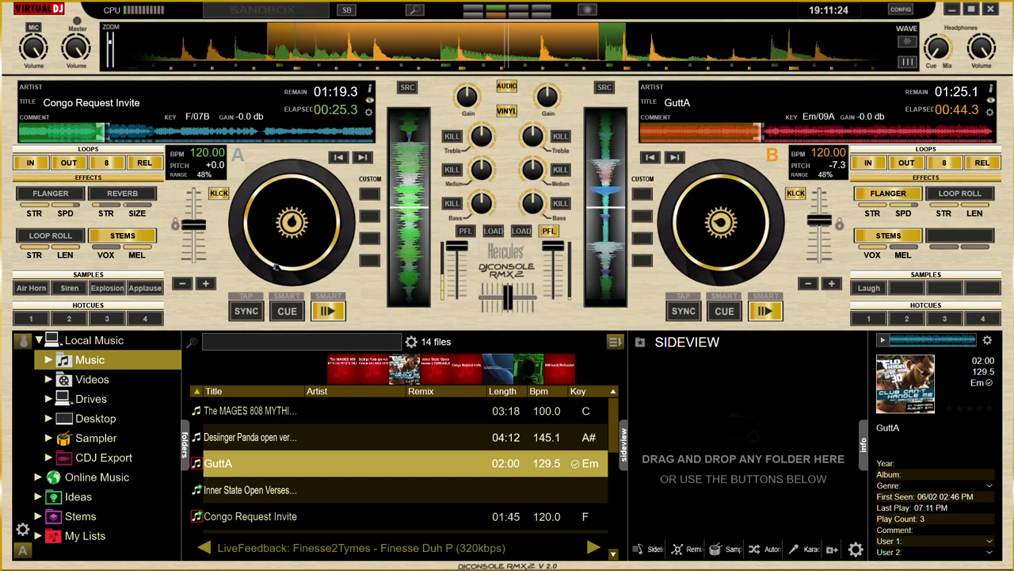
# - Release the 8-beat loop on deck B and resync the deck with deck A
pyautogui.click(264, 231)
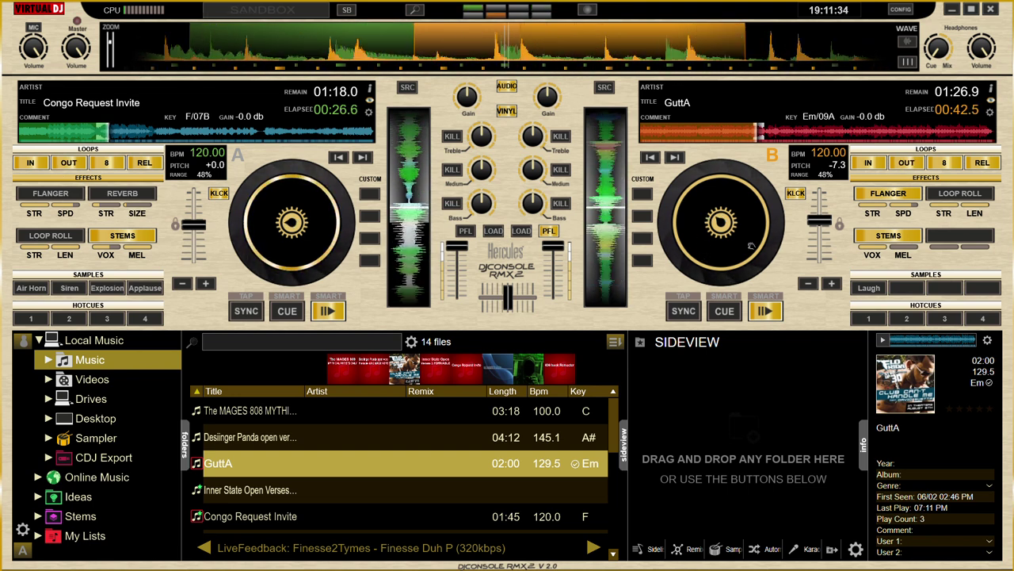
pyautogui.click(919, 163)
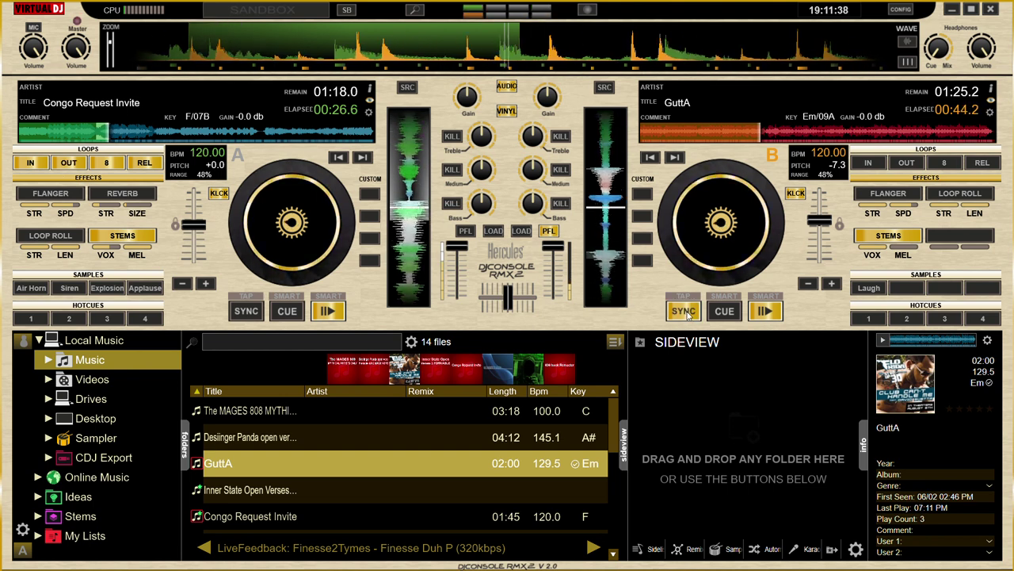
# - Adjust the melody and vocal levels of deck A's Stems effect, lowering the vocals
pyautogui.click(136, 250)
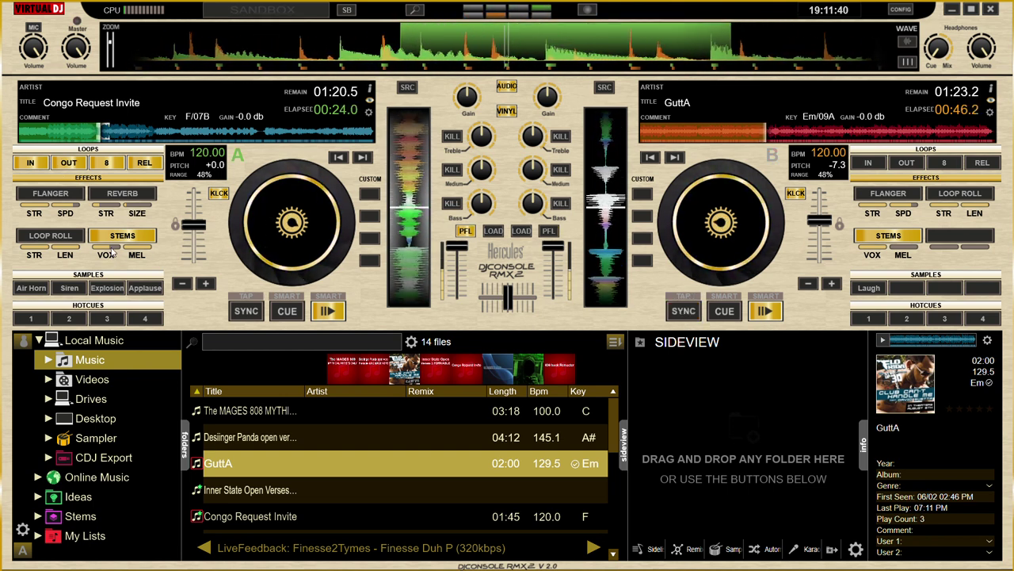
pyautogui.moveTo(111, 249); pyautogui.dragTo(91, 249)
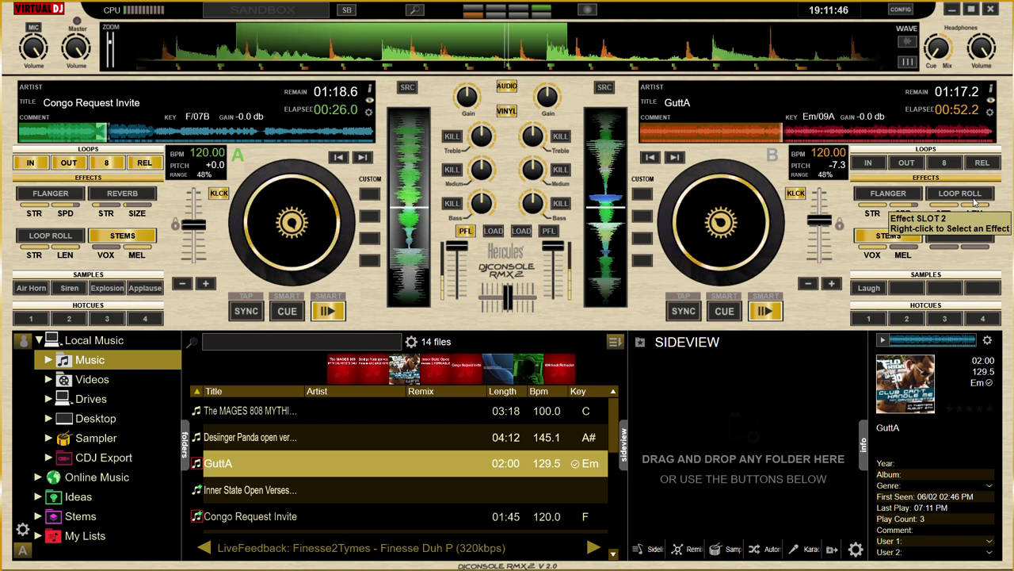
# - Apply Loop Roll to deck B in two bursts, shortening its length to 1/2 beat during the first
pyautogui.click(974, 198)
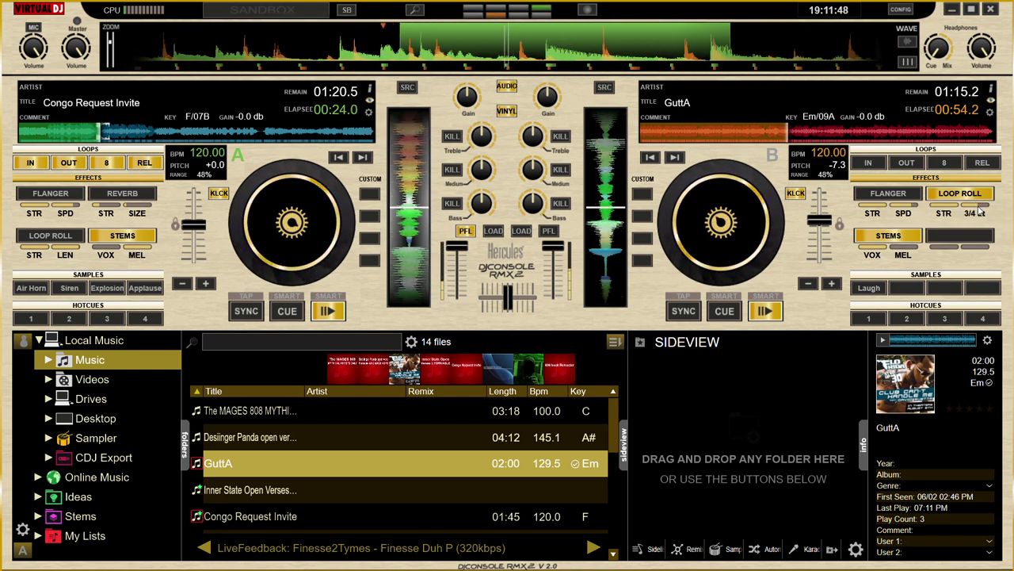
pyautogui.moveTo(979, 207); pyautogui.dragTo(970, 210)
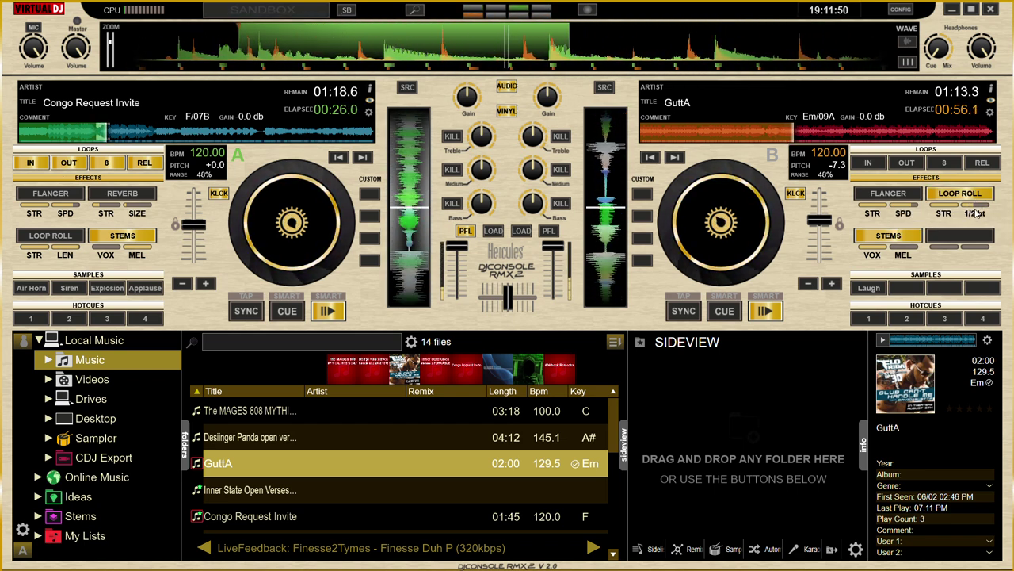
pyautogui.click(947, 196)
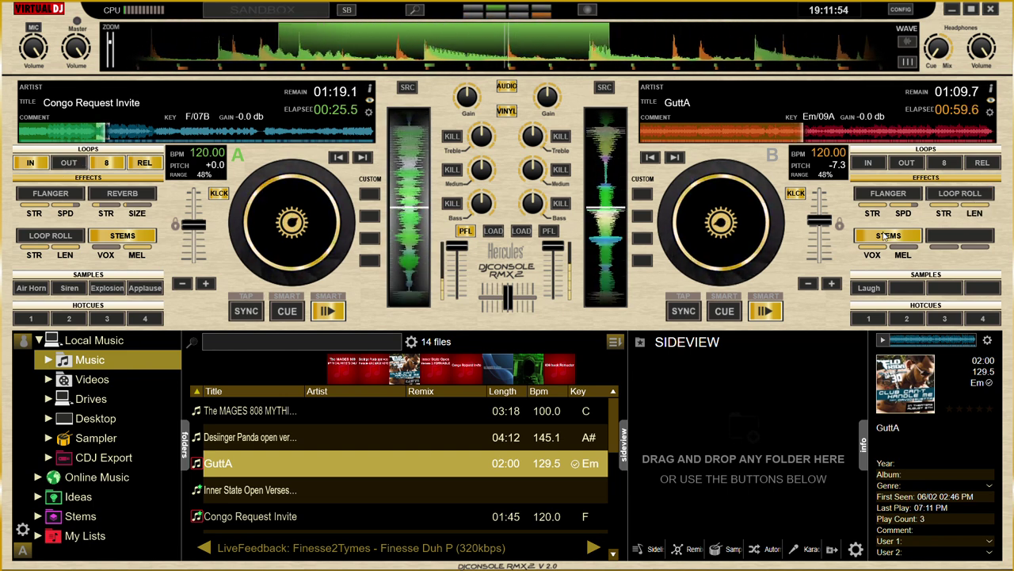
pyautogui.click(971, 196)
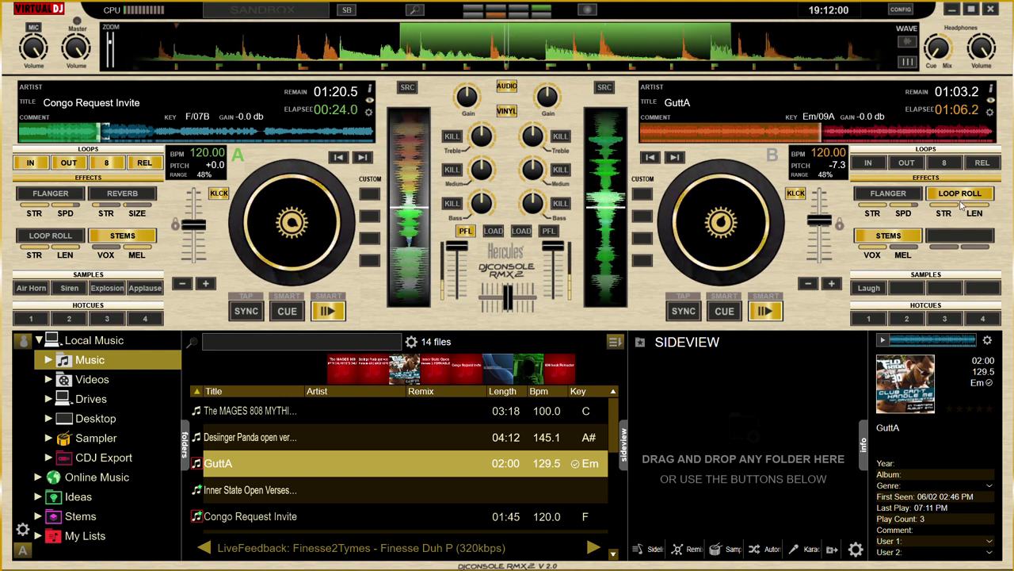
pyautogui.click(959, 198)
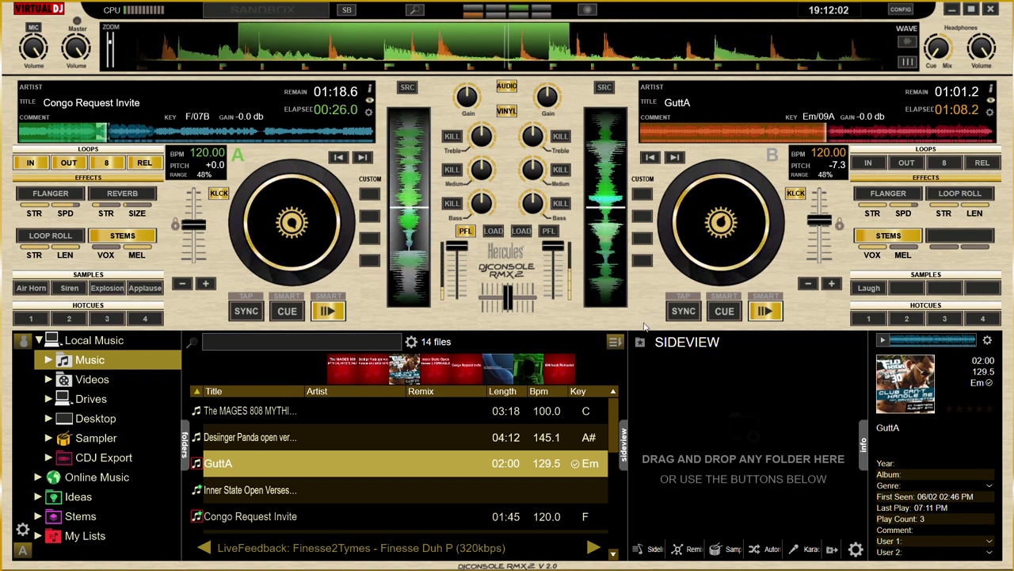
# - Scratch GuttA with deck B's jog wheel and resync the deck with deck A
pyautogui.click(696, 298)
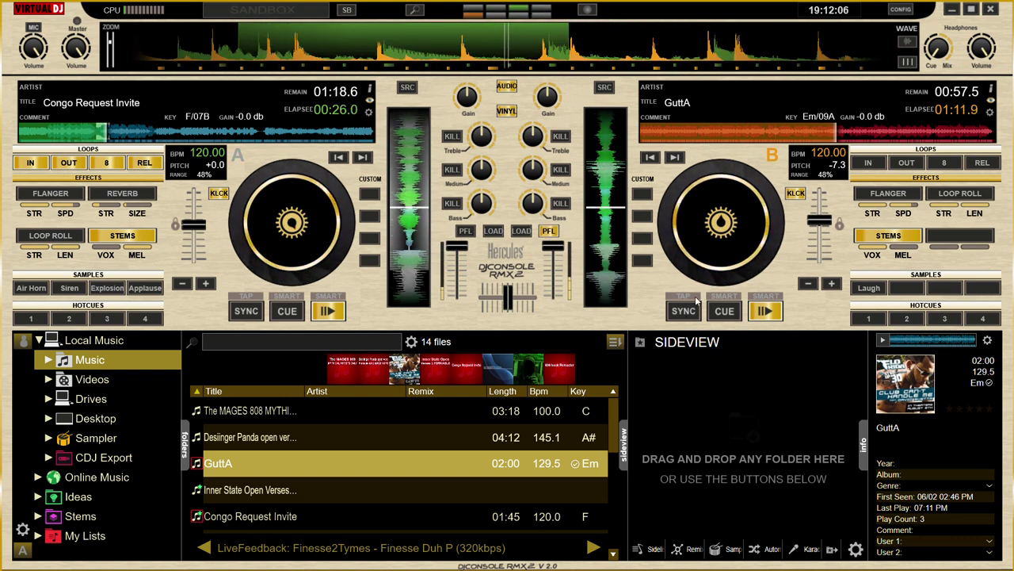
pyautogui.moveTo(698, 256)
pyautogui.mouseDown()
pyautogui.moveTo(729, 255)
pyautogui.moveTo(686, 240)
pyautogui.moveTo(697, 255)
pyautogui.mouseUp()
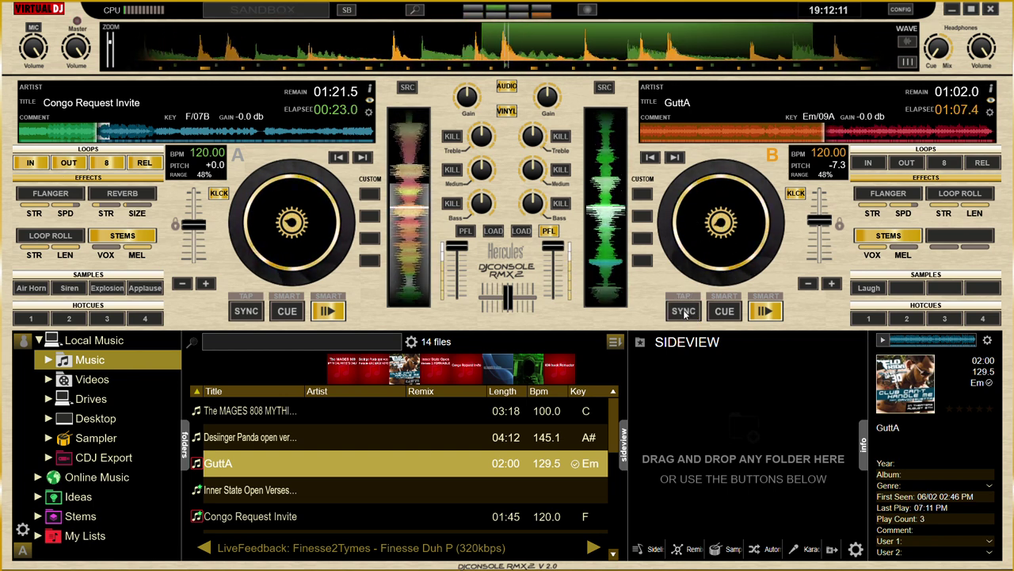
pyautogui.click(684, 310)
pyautogui.click(687, 312)
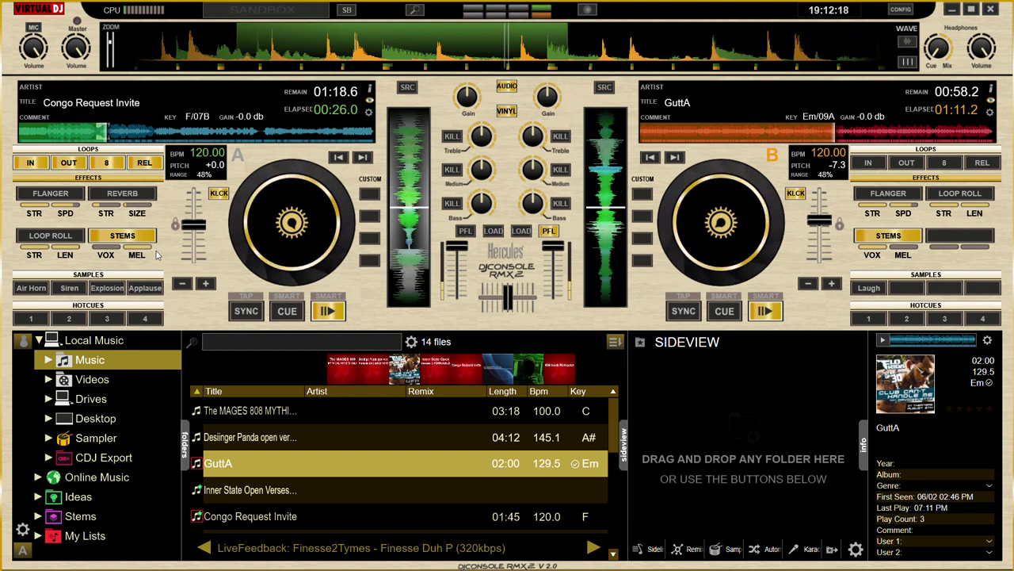
# - Sync deck A and start a new 8-beat loop on Congo Request Invite at about 00:30
pyautogui.click(245, 311)
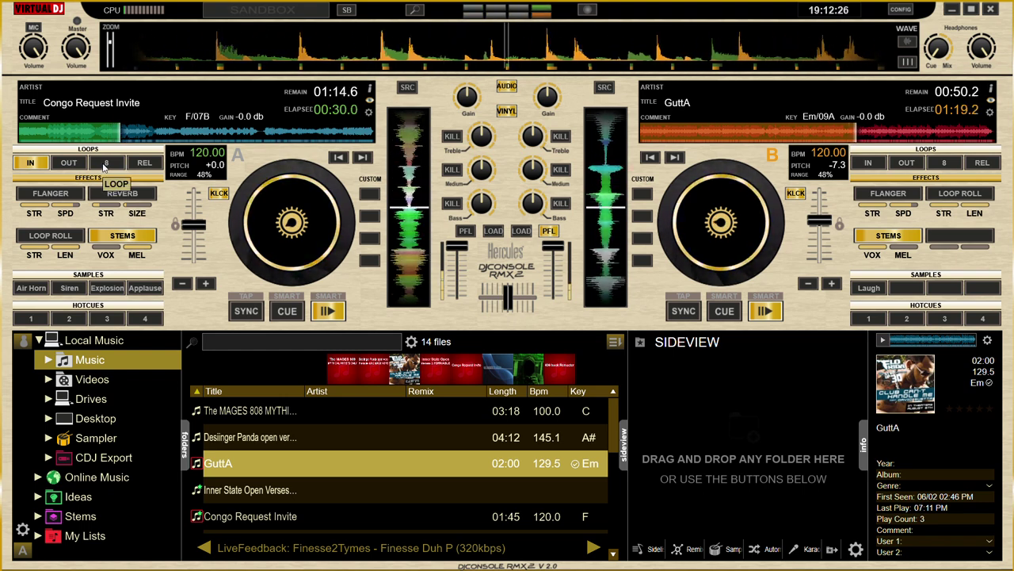
pyautogui.click(105, 162)
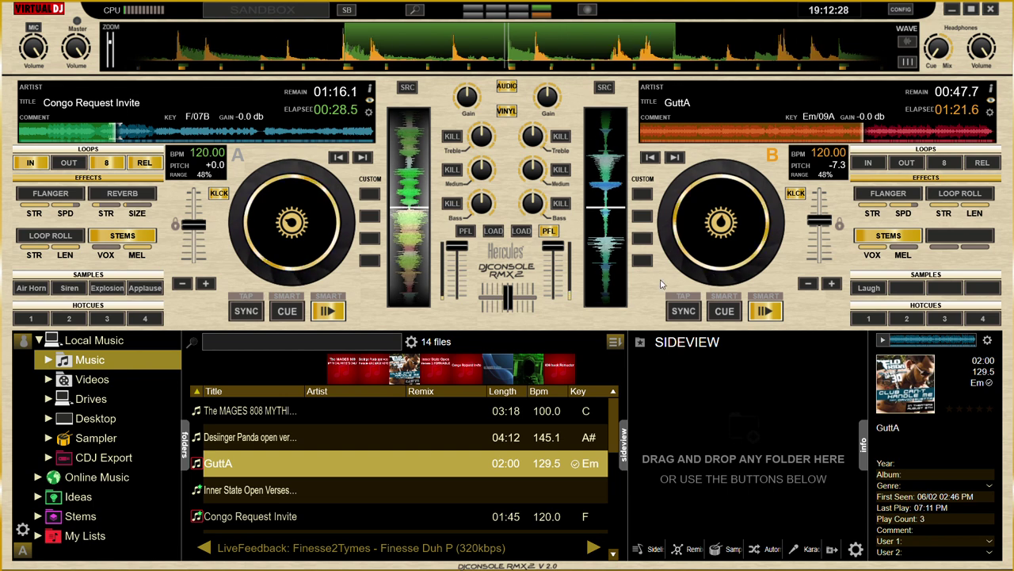
# - Turn on Flanger for deck B and set the crossfader near the centre
pyautogui.click(896, 195)
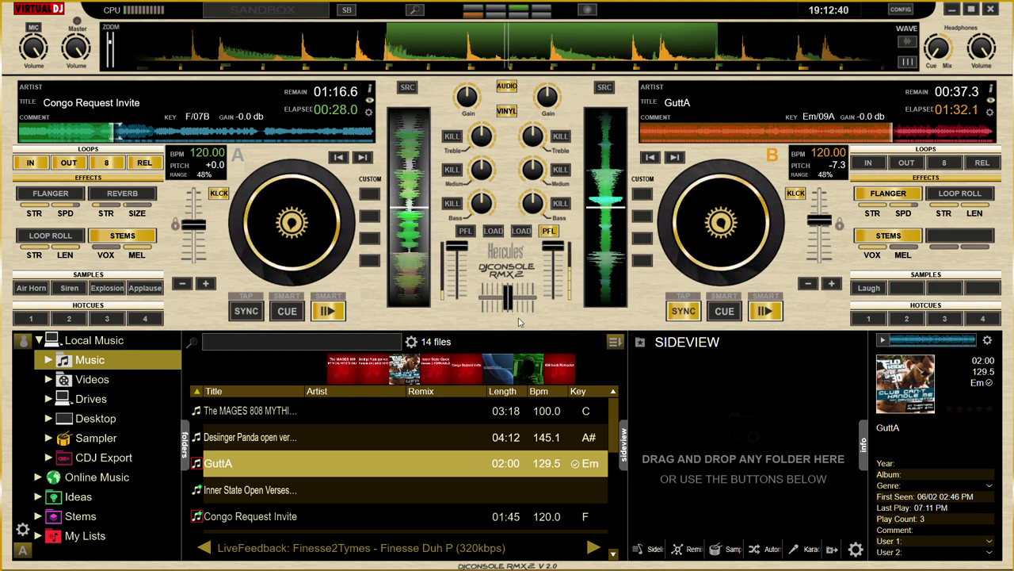
pyautogui.moveTo(513, 302)
pyautogui.mouseDown()
pyautogui.moveTo(490, 300)
pyautogui.moveTo(525, 300)
pyautogui.moveTo(506, 299)
pyautogui.mouseUp()
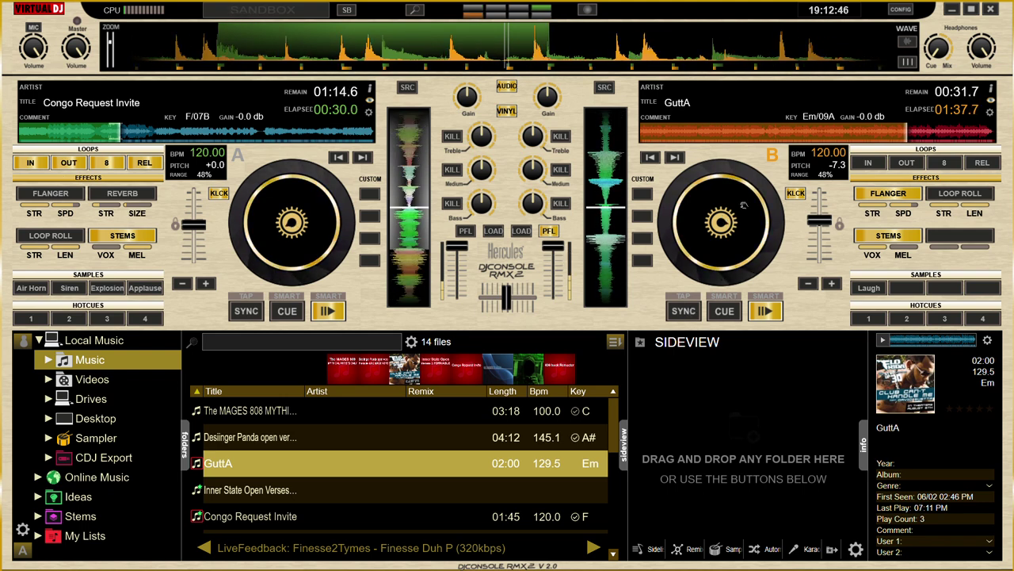
# - Add a short burst of Loop Roll to deck B on top of the active Flanger
pyautogui.click(975, 196)
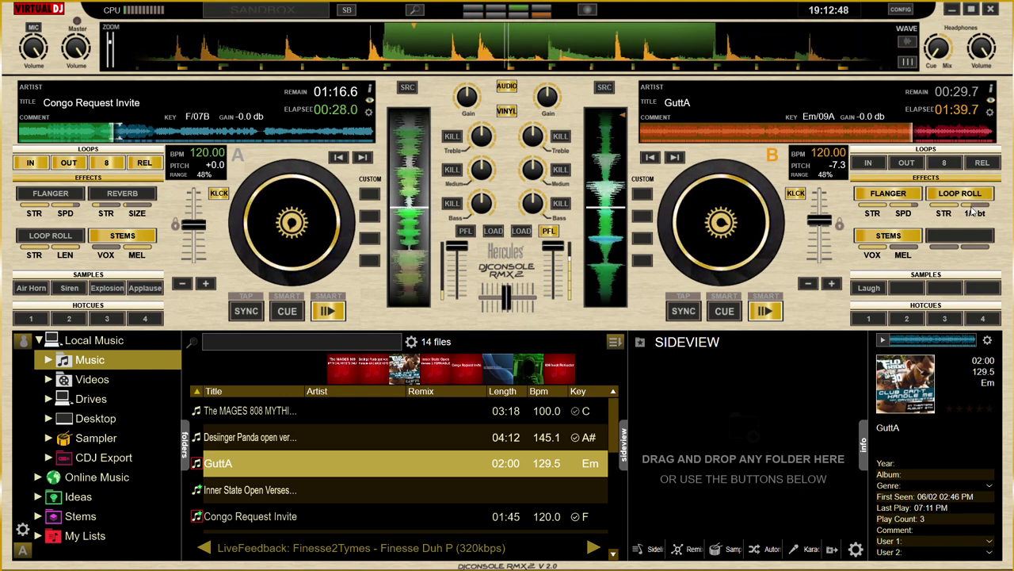
pyautogui.click(943, 197)
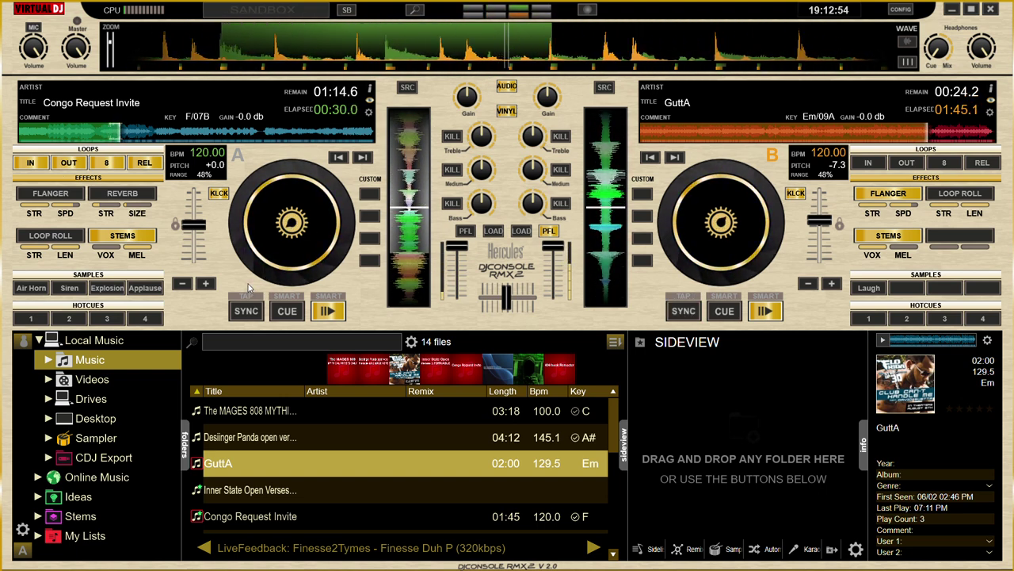
# - Start and release an 8-beat loop on GuttA in deck B twice
pyautogui.click(947, 162)
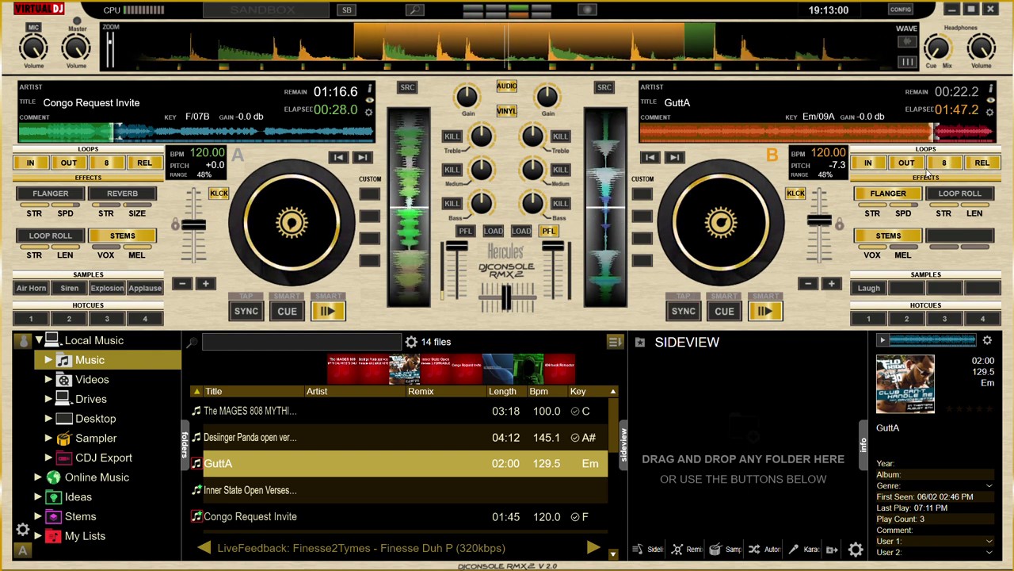
pyautogui.click(948, 163)
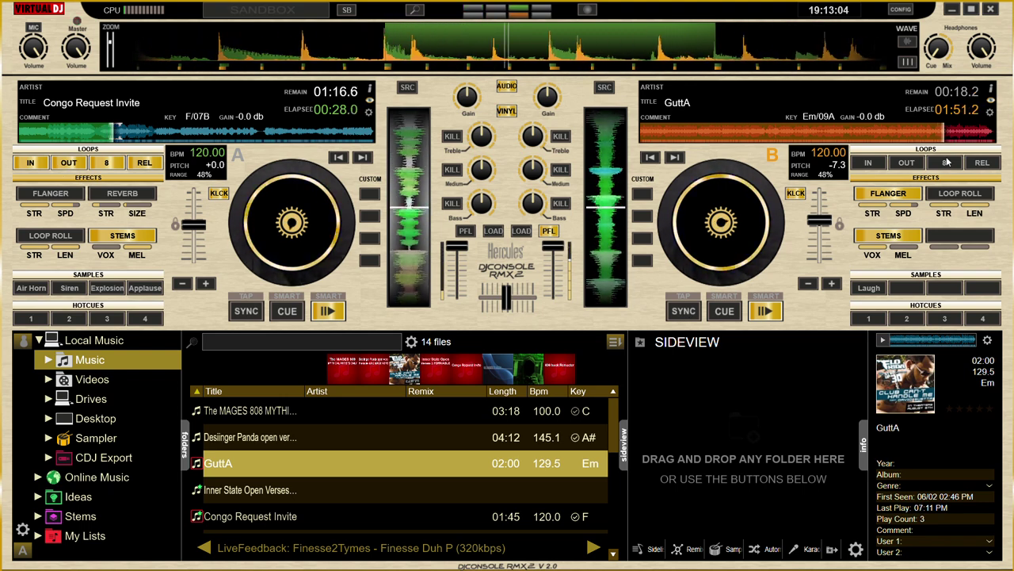
pyautogui.click(945, 162)
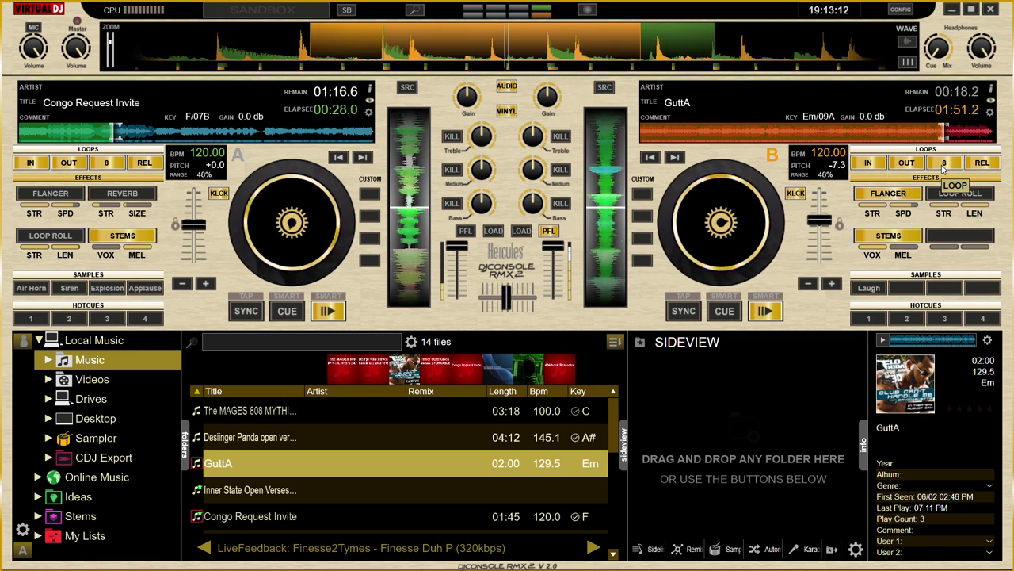
pyautogui.click(943, 164)
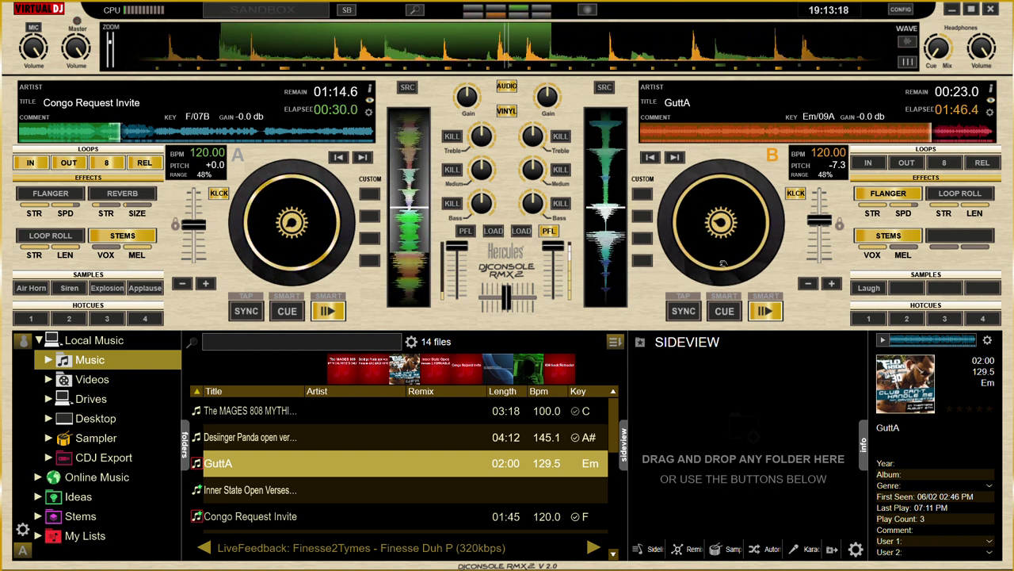
# - Move GuttA's playback on deck B back to about 00:39 and raise its melody stem to +100%
pyautogui.click(745, 132)
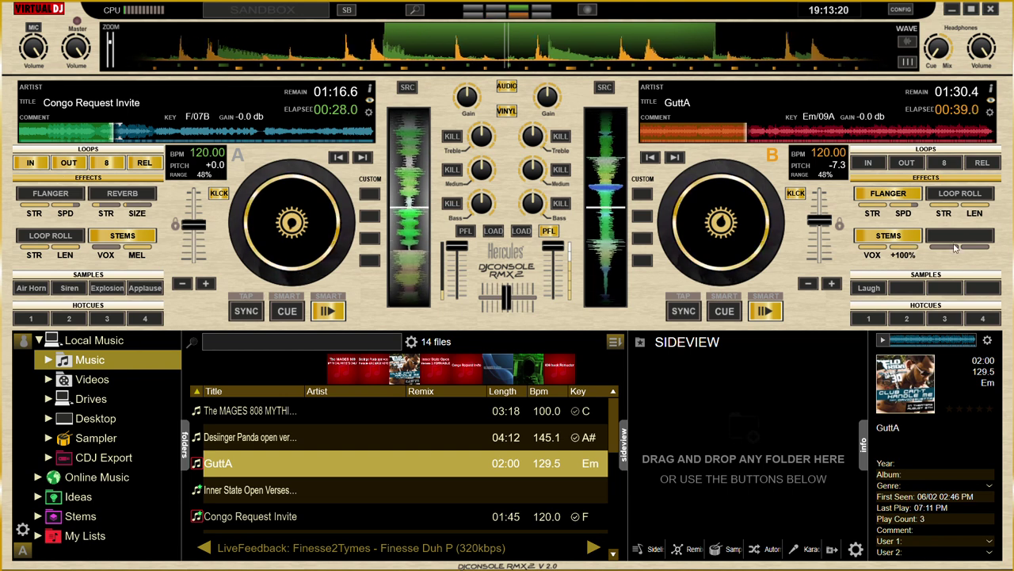
# - Adjust the vocal stems on both decks and sync GuttA in deck B
pyautogui.click(872, 252)
pyautogui.click(683, 314)
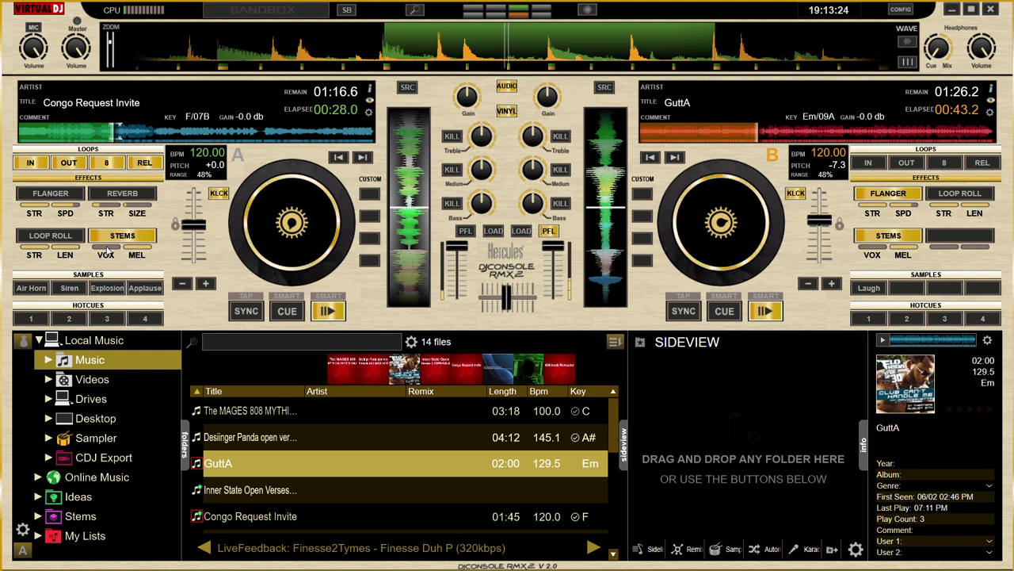
pyautogui.moveTo(104, 248); pyautogui.dragTo(137, 249)
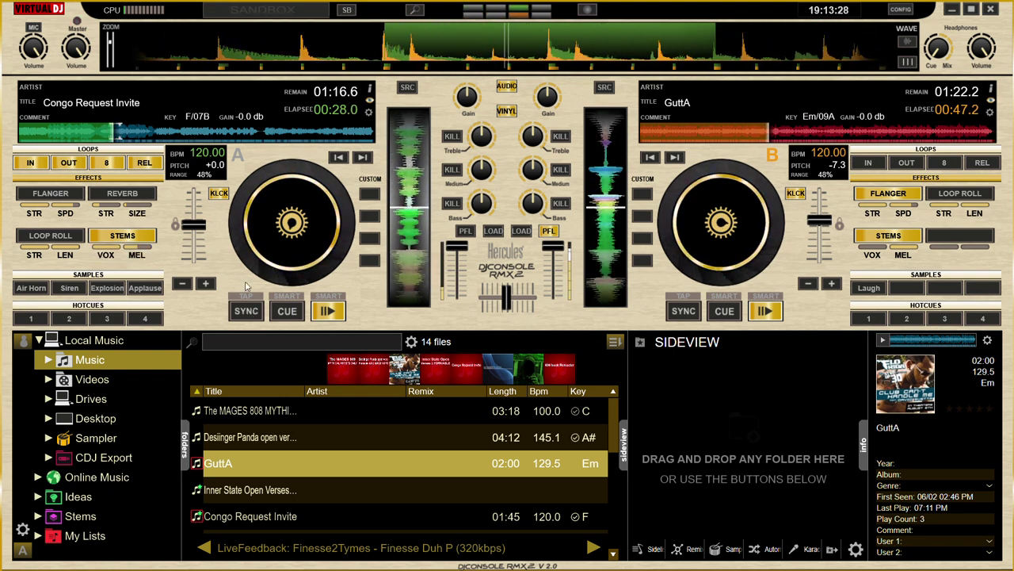
# - Take Congo Request Invite in deck A back to about 00:13, sync it, and shift the crossfader slightly towards deck A
pyautogui.click(265, 228)
pyautogui.click(250, 309)
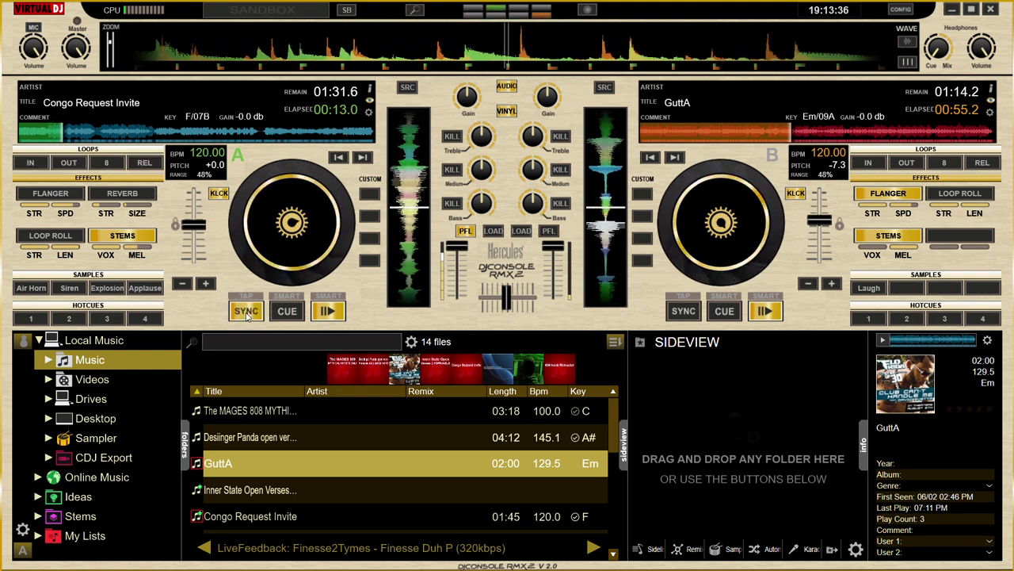
pyautogui.moveTo(506, 298); pyautogui.dragTo(499, 300)
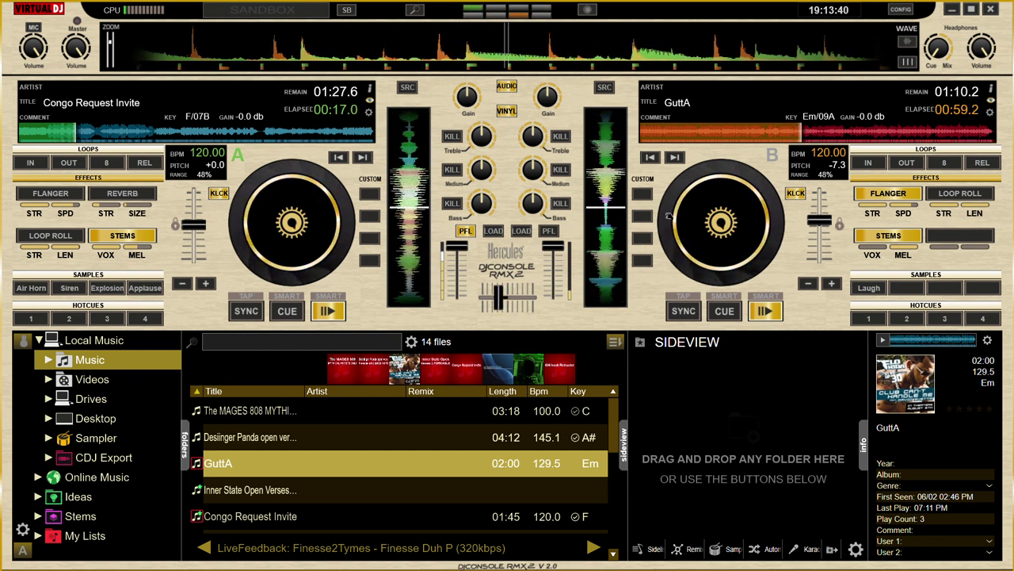
# - Scratch GuttA in deck B near 01:00 and sync it back to deck A
pyautogui.moveTo(687, 225); pyautogui.dragTo(688, 227)
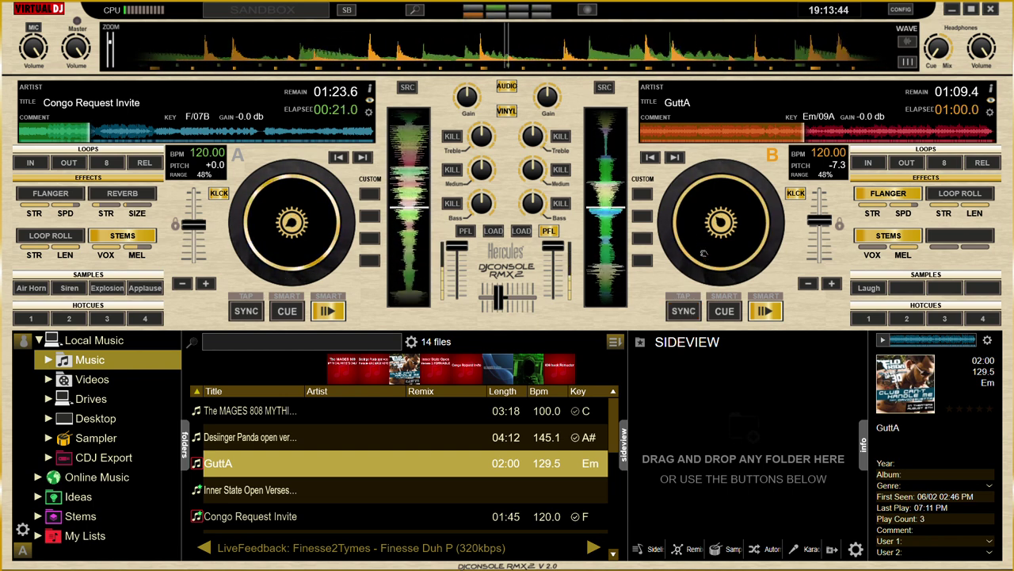
pyautogui.click(687, 313)
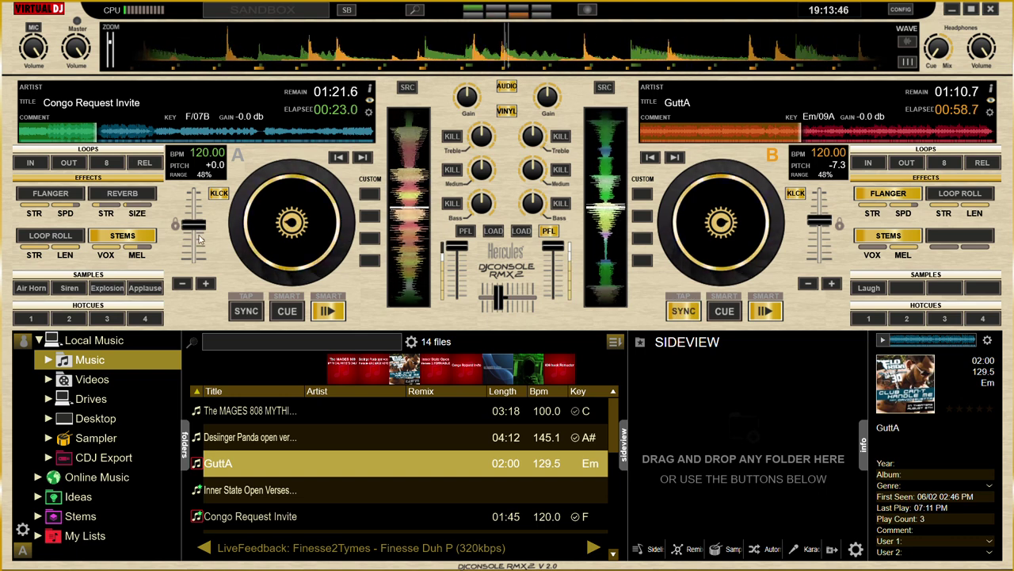
# - Add Reverb and a short Flanger burst to deck A's 8-beat loop, and vary its Loop Roll length
pyautogui.click(121, 194)
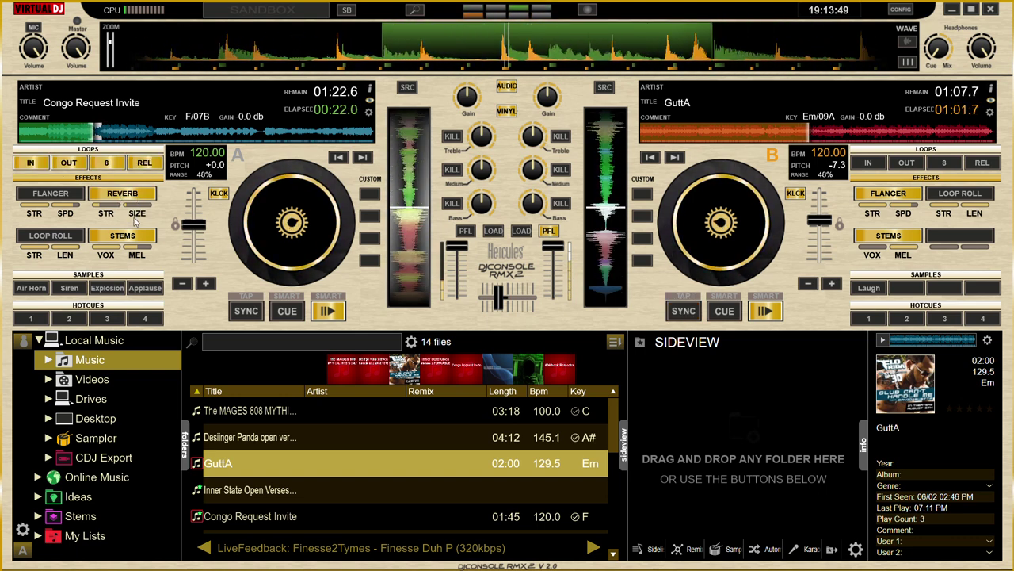
pyautogui.click(58, 196)
pyautogui.click(59, 196)
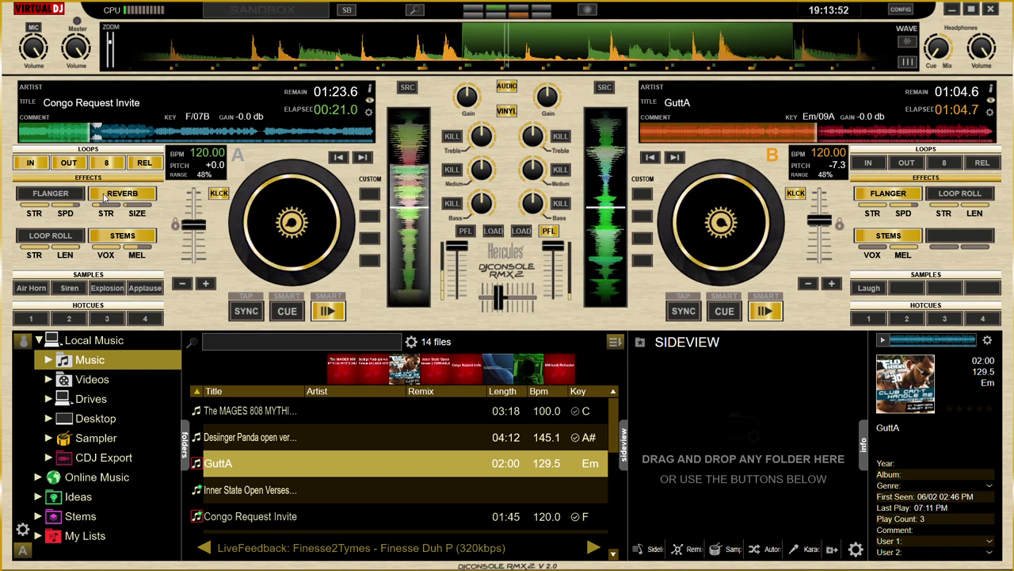
pyautogui.moveTo(76, 250); pyautogui.dragTo(63, 249)
pyautogui.moveTo(67, 250); pyautogui.dragTo(77, 247)
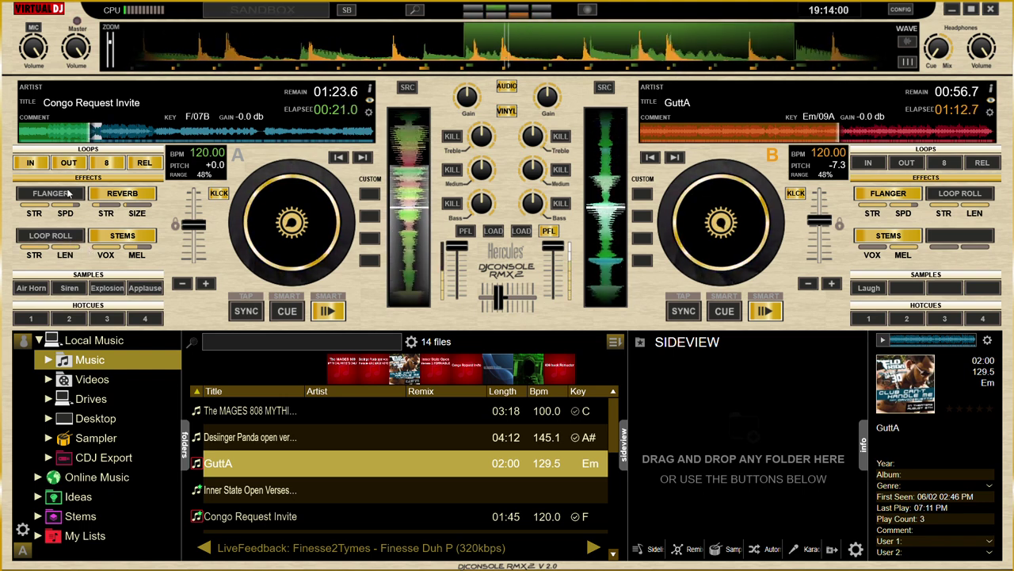
# - Briefly add Flanger to deck A, turn off both Reverb and Flanger, and release the 8-beat loop
pyautogui.click(53, 197)
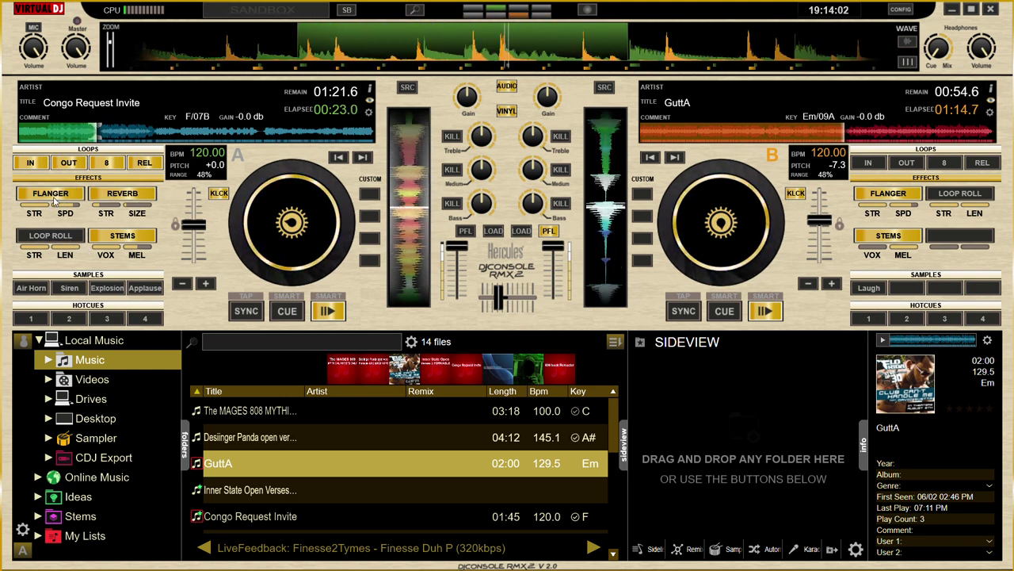
pyautogui.click(109, 198)
pyautogui.click(59, 197)
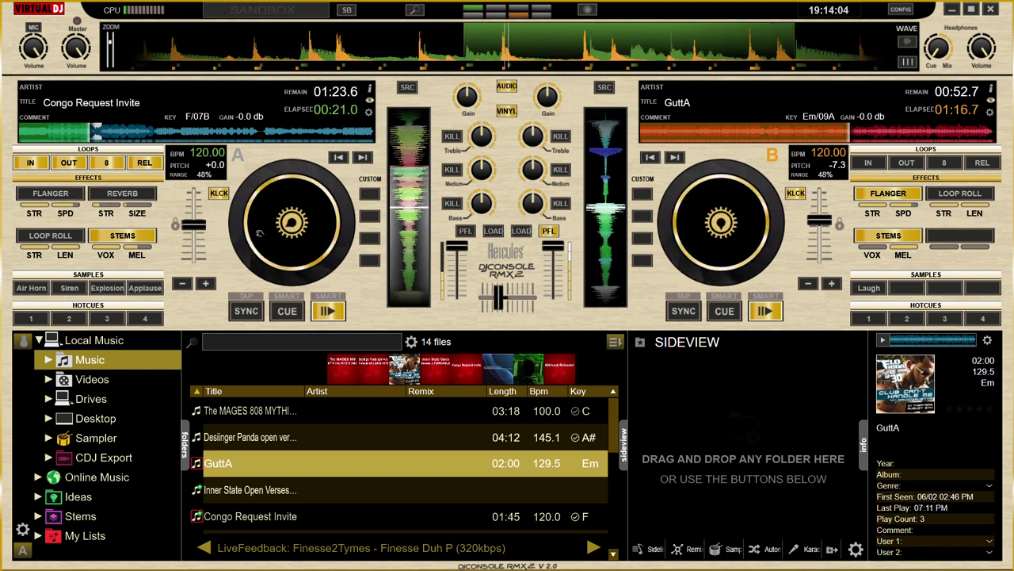
pyautogui.click(113, 168)
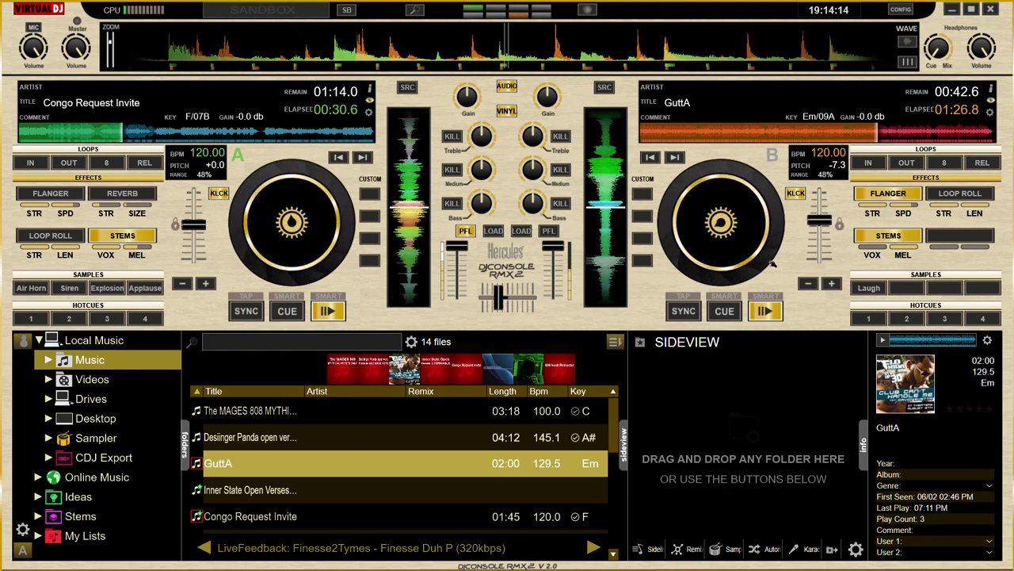
# - Return the crossfader to the centre and raise GuttA's vocal stem in deck B to +100%
pyautogui.moveTo(500, 298); pyautogui.dragTo(512, 303)
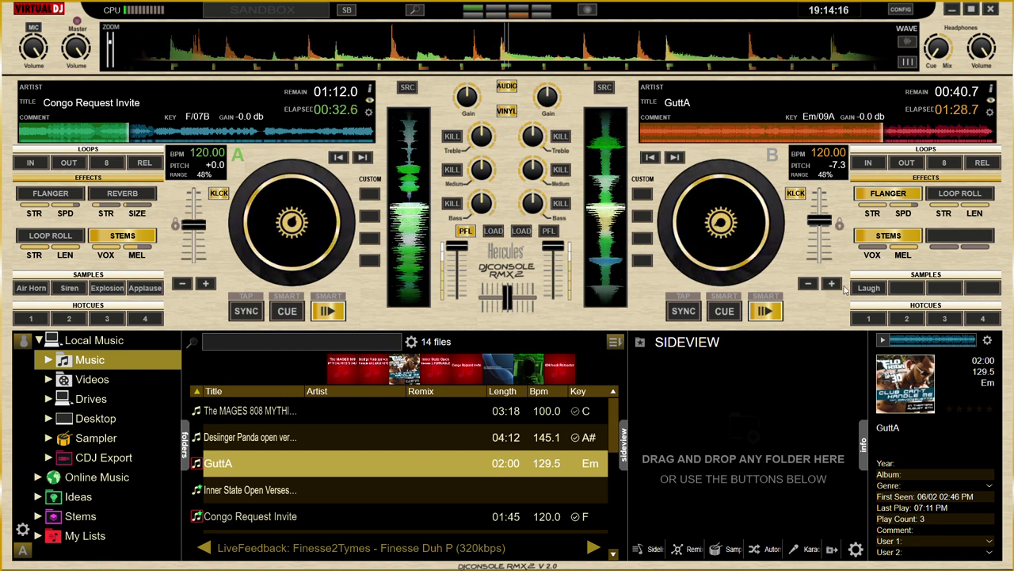
pyautogui.moveTo(869, 248); pyautogui.dragTo(880, 249)
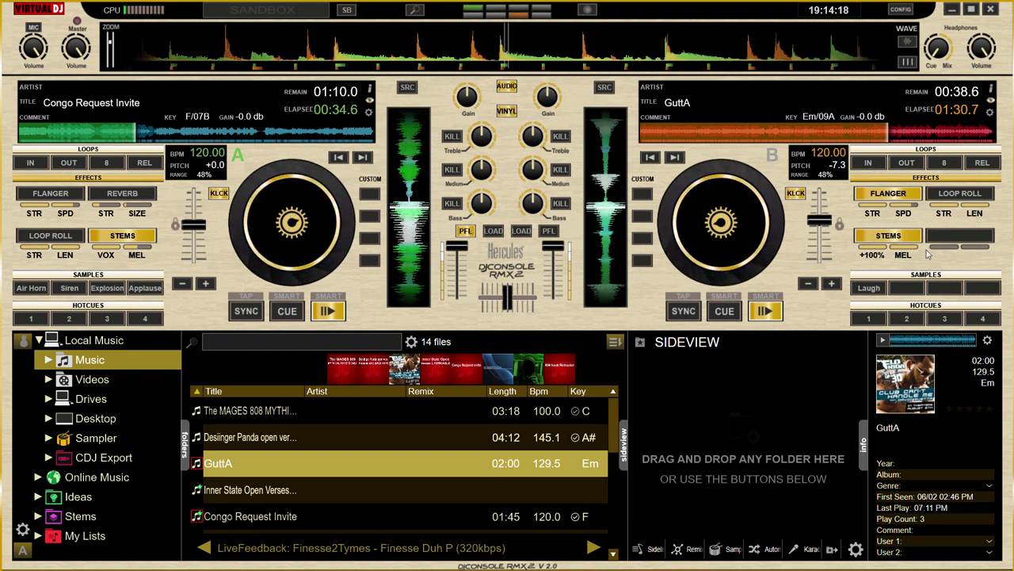
# - Scratch GuttA in deck B and Congo Request Invite in deck A alternately
pyautogui.moveTo(688, 238); pyautogui.dragTo(698, 267)
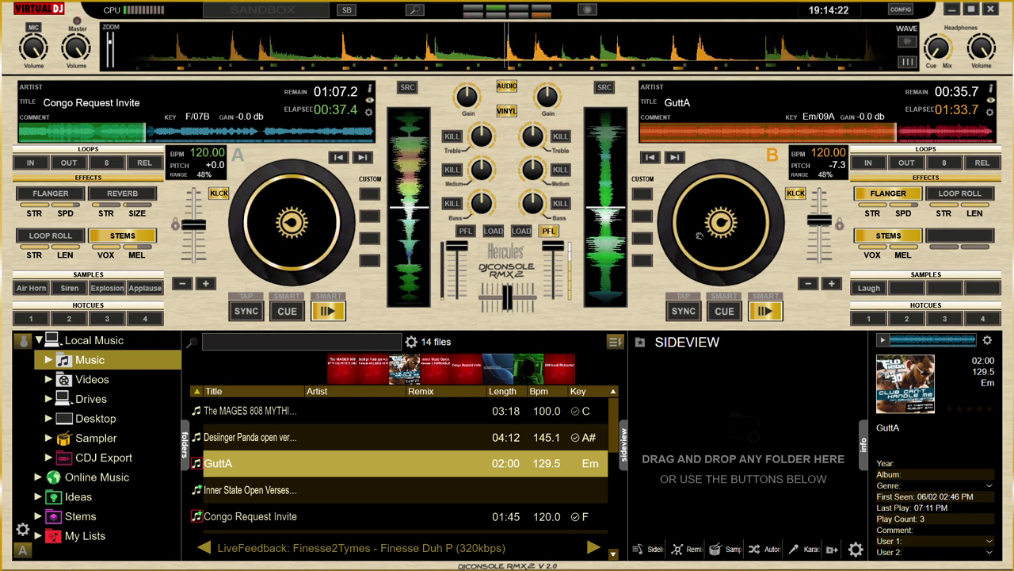
pyautogui.click(251, 254)
pyautogui.click(686, 266)
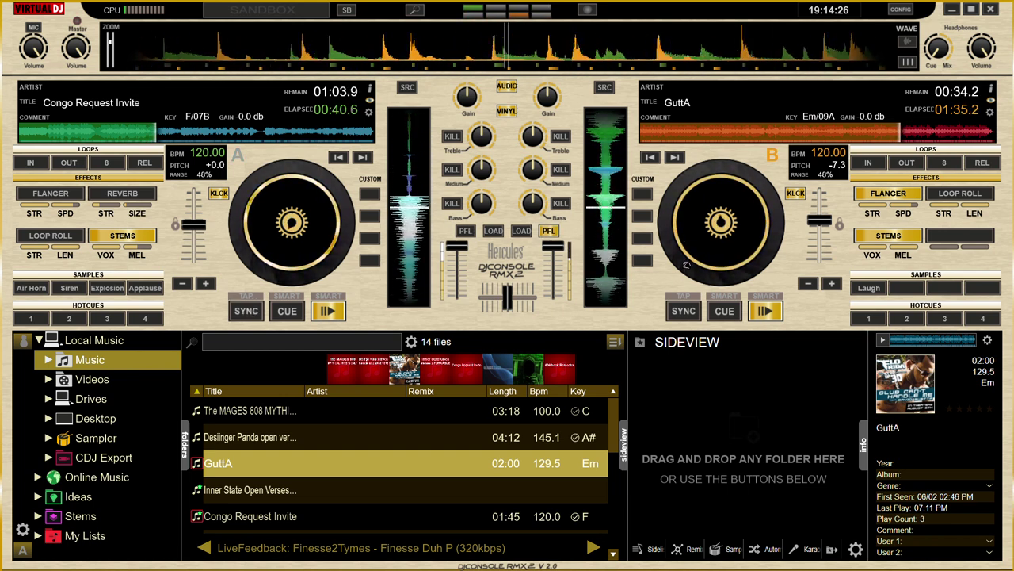
pyautogui.click(264, 252)
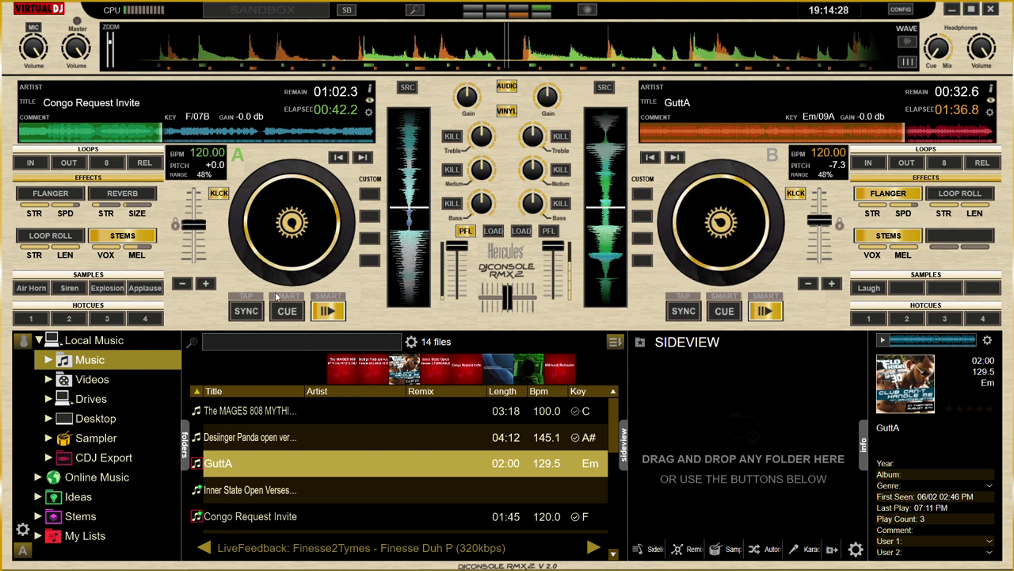
# - Start an 8-beat loop on Congo Request Invite in deck A and scratch GuttA over it
pyautogui.click(106, 162)
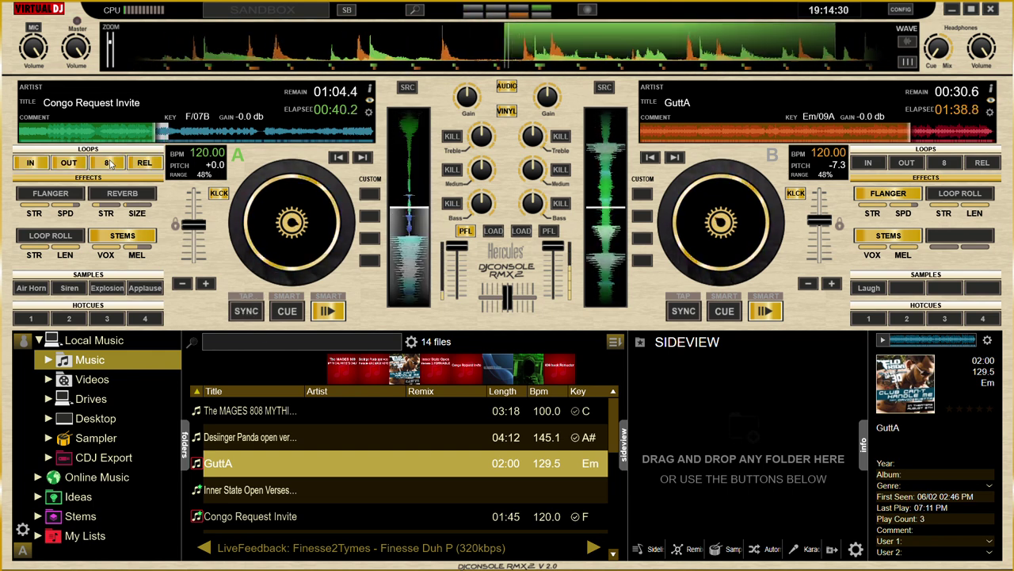
pyautogui.click(682, 231)
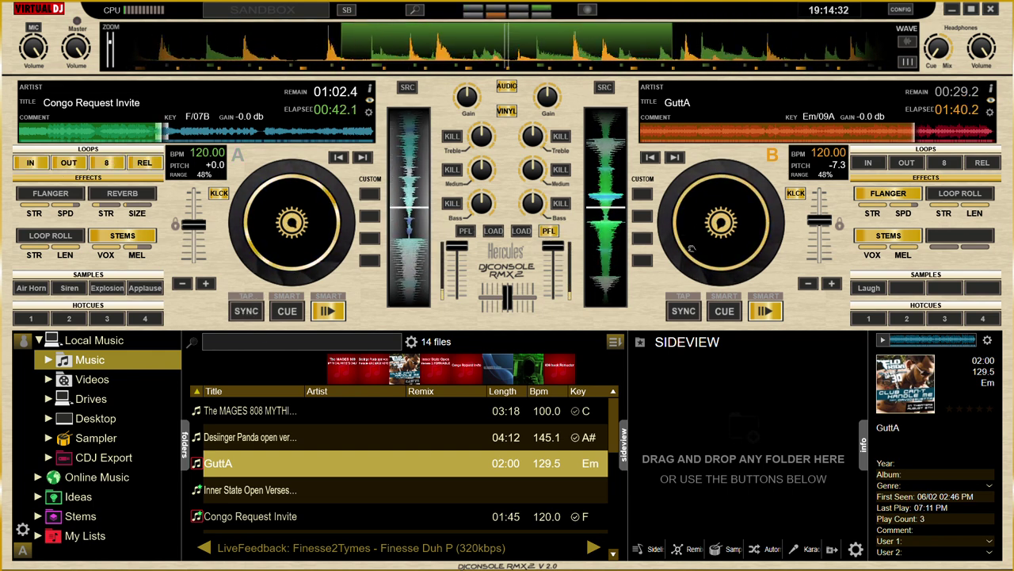